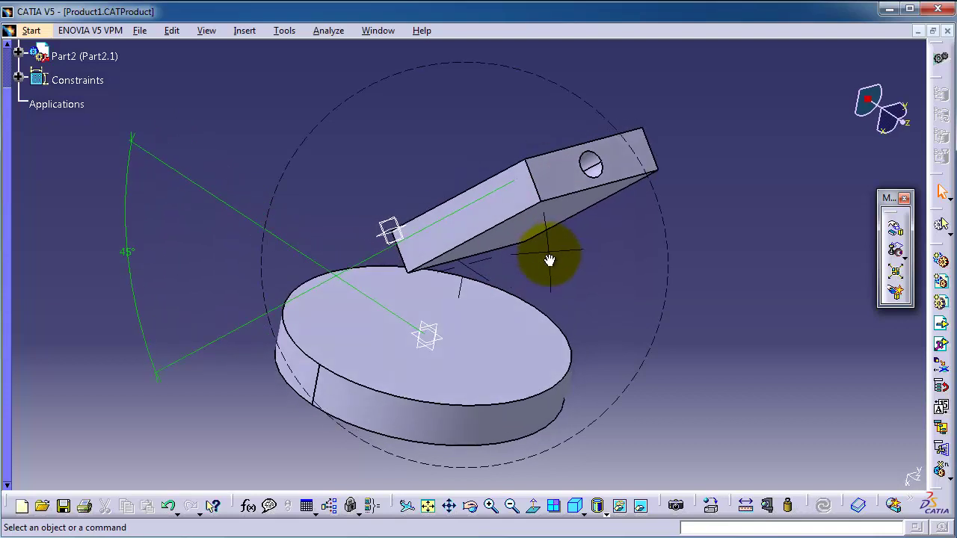
Select the Product1 assembly root in the specification tree
left_click(755, 361)
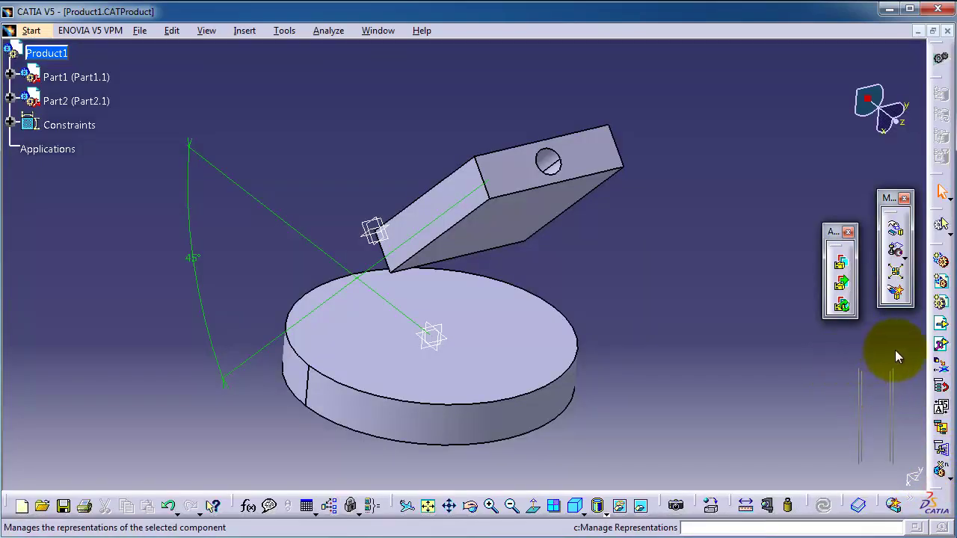
Undock the Representations and Constraints toolbars from the right dock and tidy their positions
left_click_drag(898, 358, 901, 350)
left_click(939, 493)
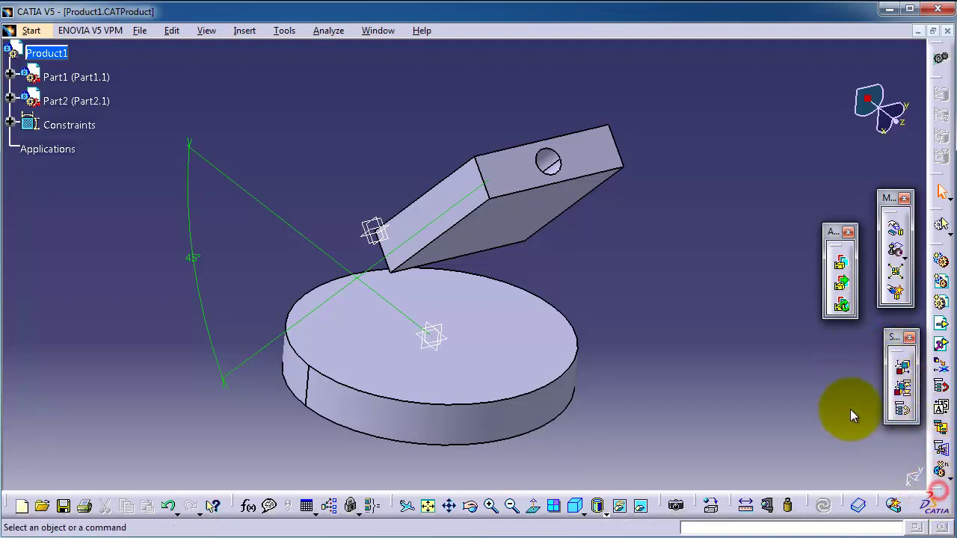
left_click_drag(795, 261, 791, 258)
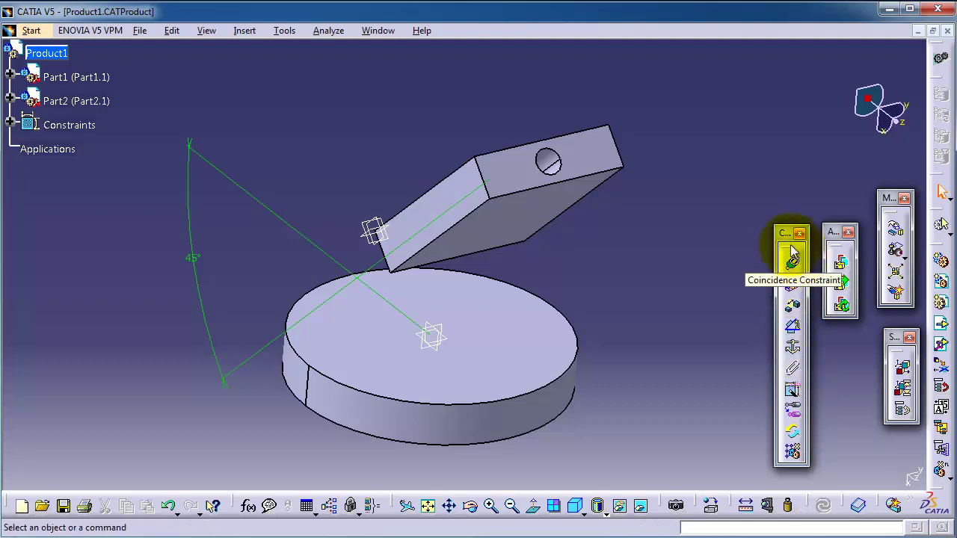
left_click_drag(801, 239, 819, 243)
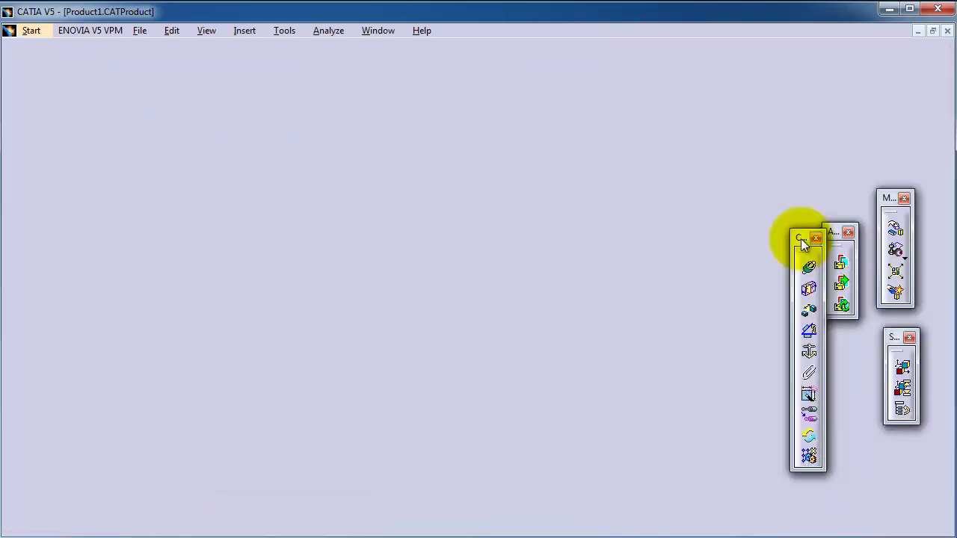
Reposition the Move toolbar higher on the screen
middle_click_drag(613, 262, 589, 241)
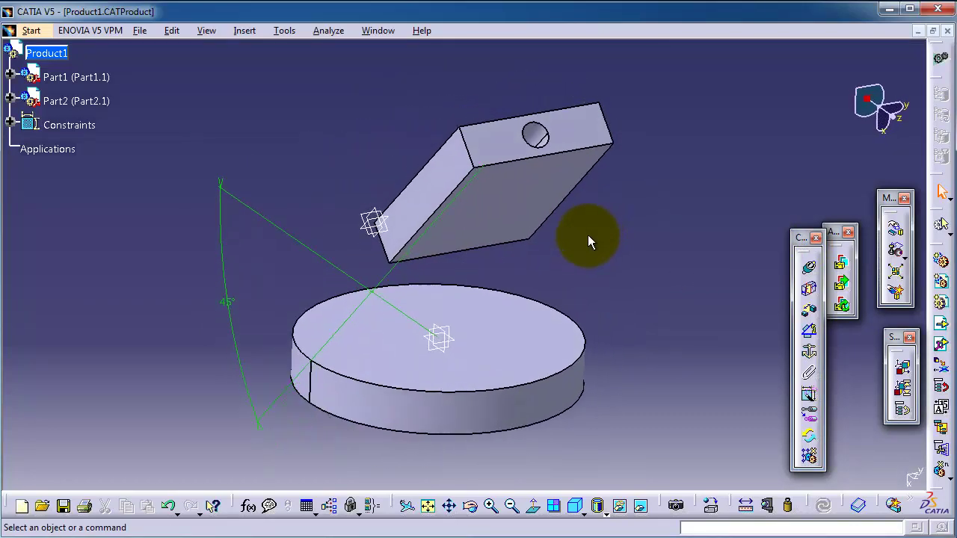
left_click(889, 199)
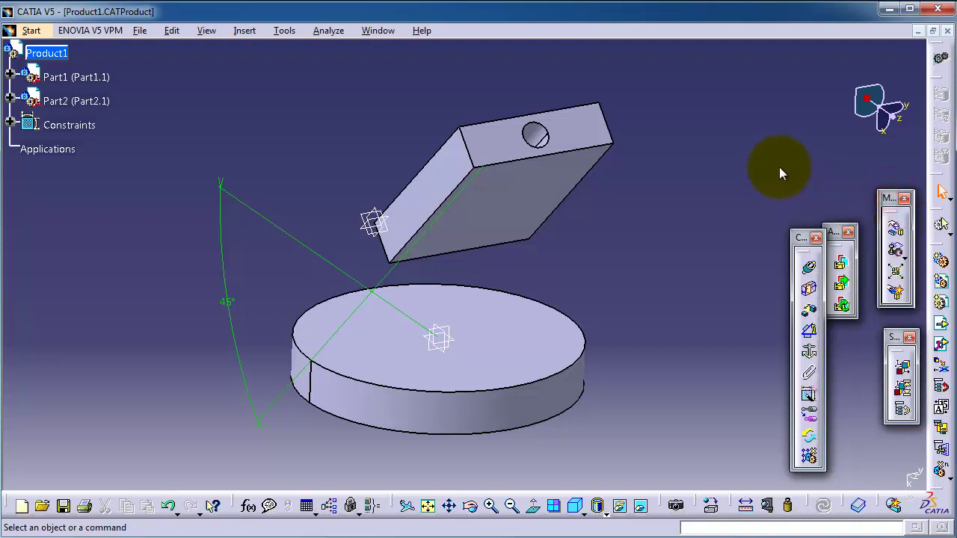
left_click_drag(790, 132, 793, 132)
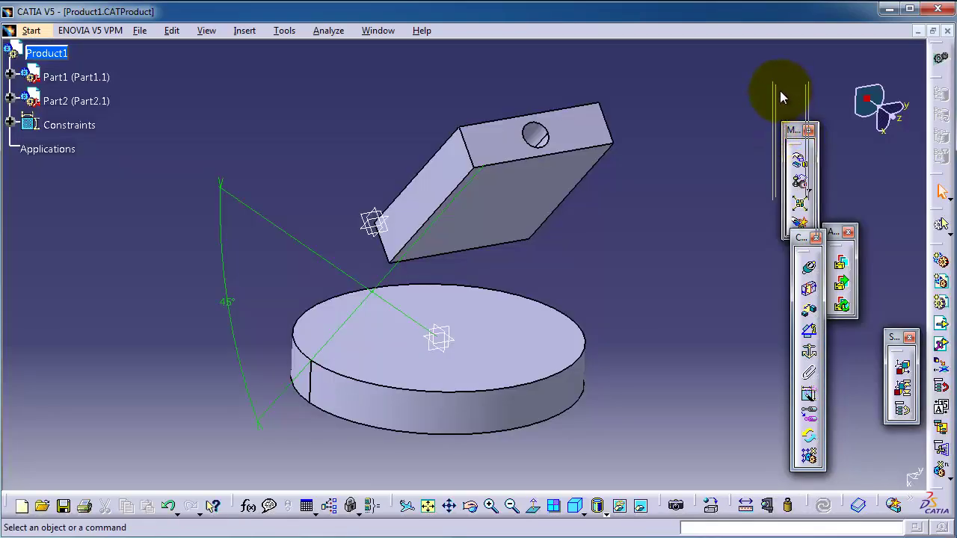
left_click_drag(780, 91, 792, 105)
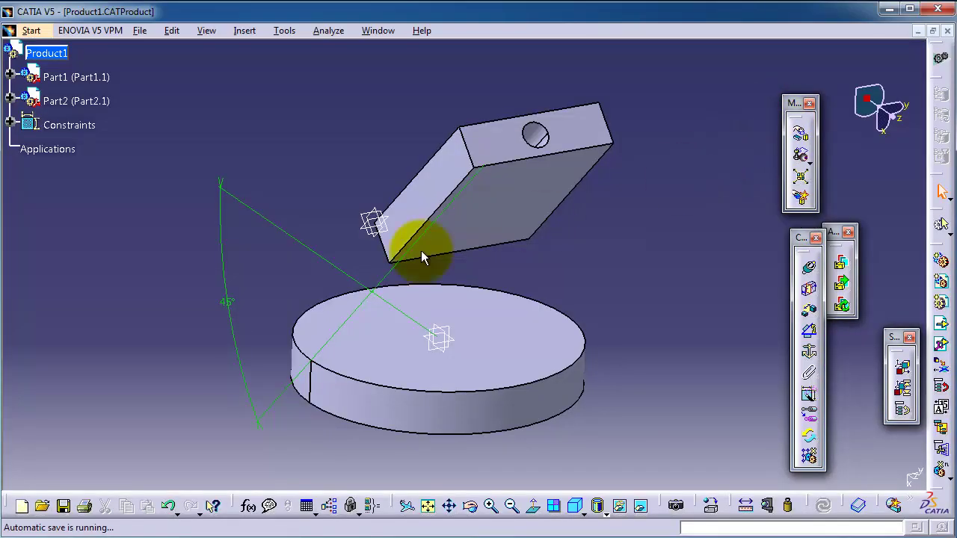
Delete the Constraints node, removing the 45° angle constraint, and orbit to recentre the parts
right_click(56, 133)
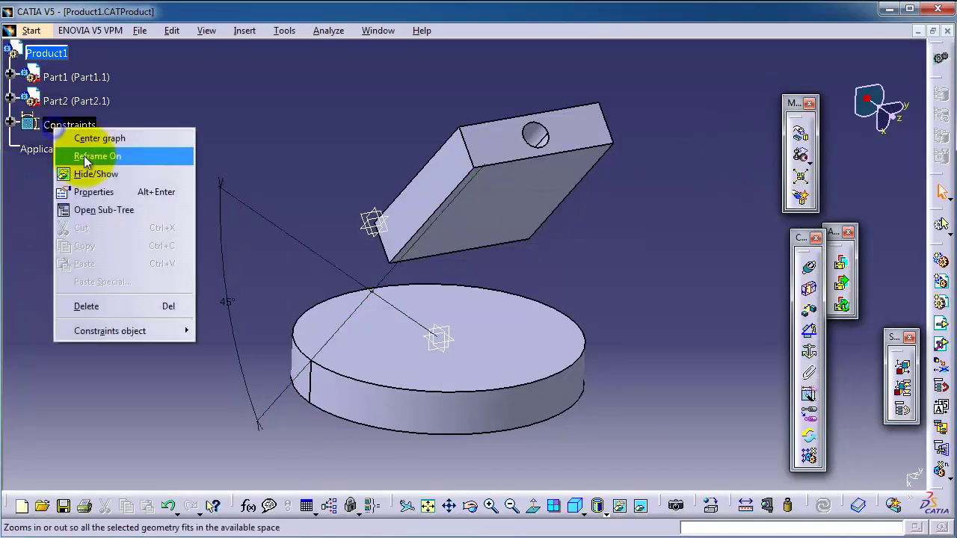
left_click(117, 305)
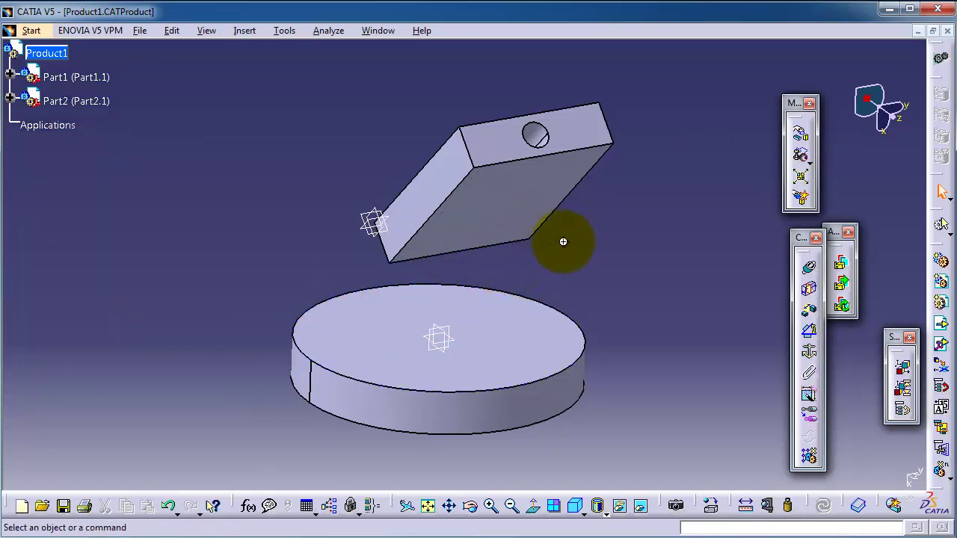
middle_click_drag(563, 241, 290, 258)
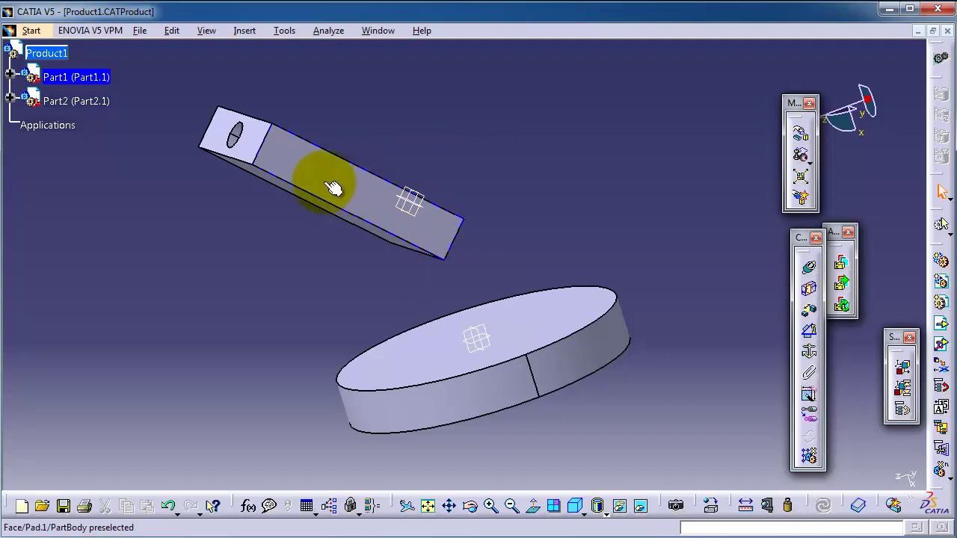
middle_click_drag(501, 155, 549, 186)
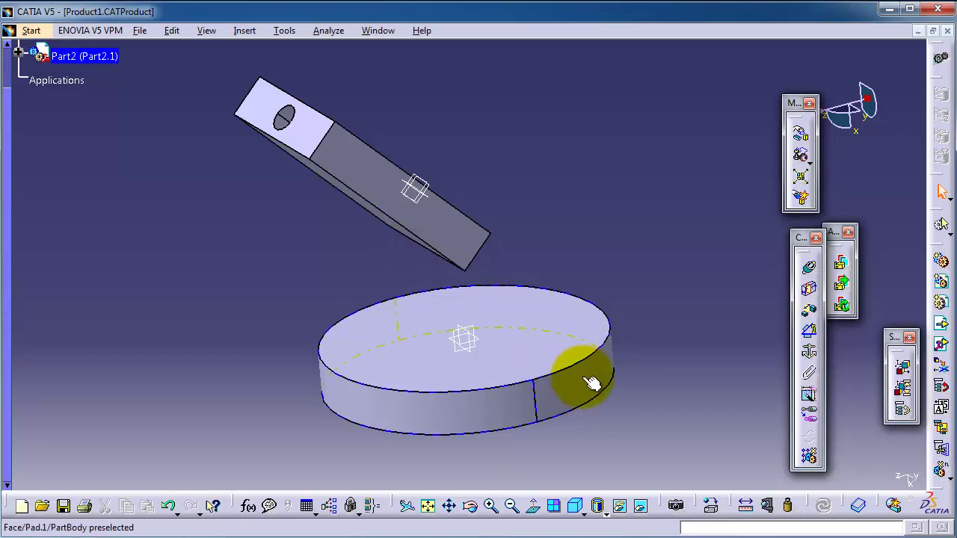
middle_click_drag(534, 246, 541, 193)
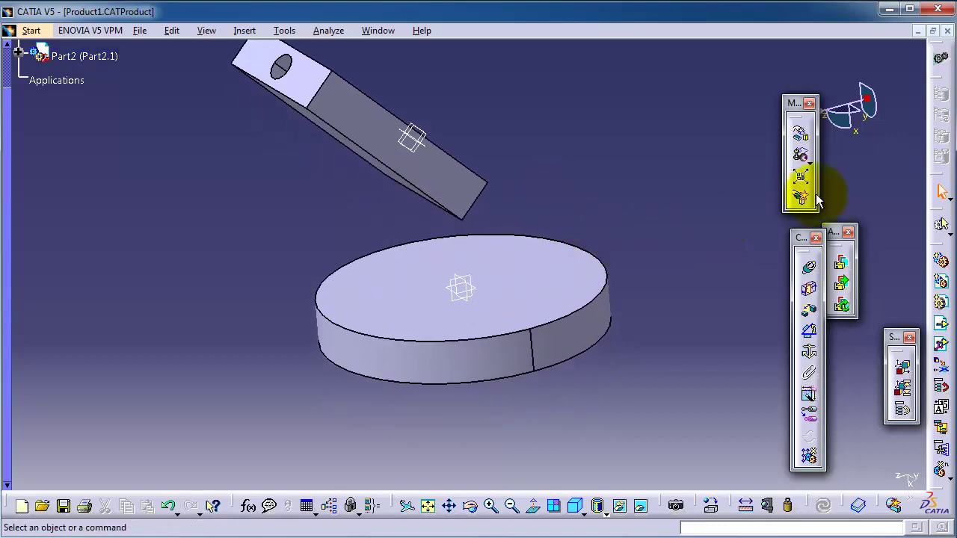
Open Manipulation Parameters and slide the disc along the X axis
left_click(802, 135)
left_click_drag(814, 317, 698, 93)
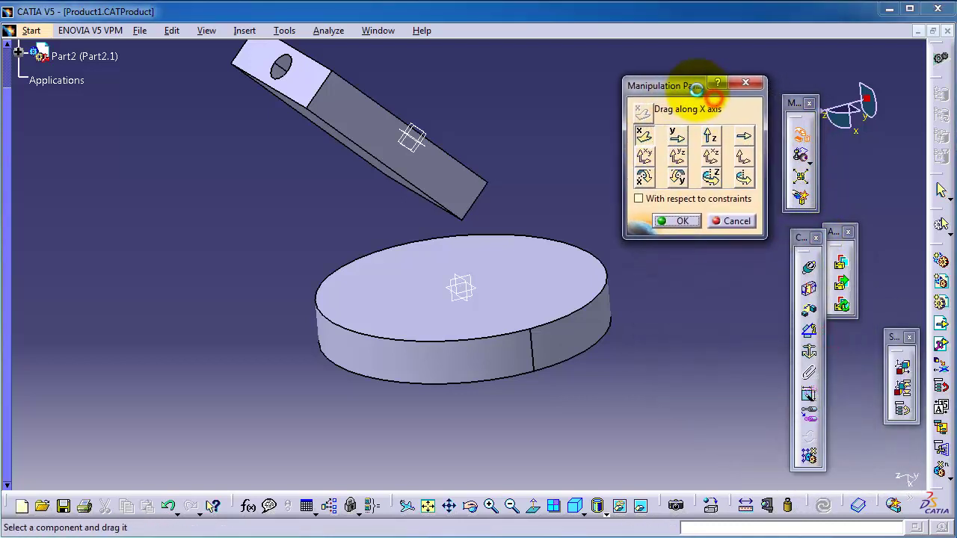
left_click(643, 138)
left_click_drag(573, 304, 591, 397)
Slide the disc along the Y and Z axes to a new position
left_click(676, 133)
left_click(709, 135)
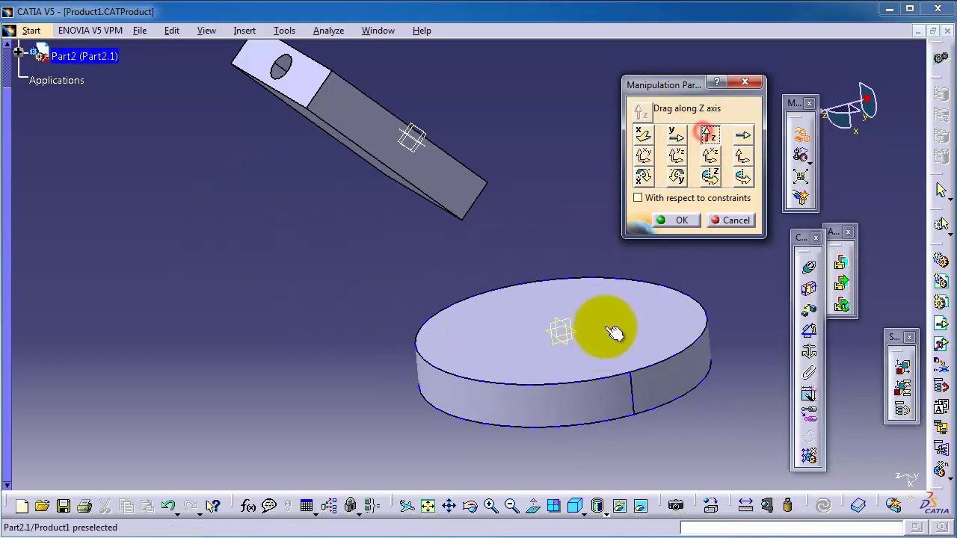
left_click_drag(613, 334, 451, 347)
left_click_drag(688, 84, 652, 73)
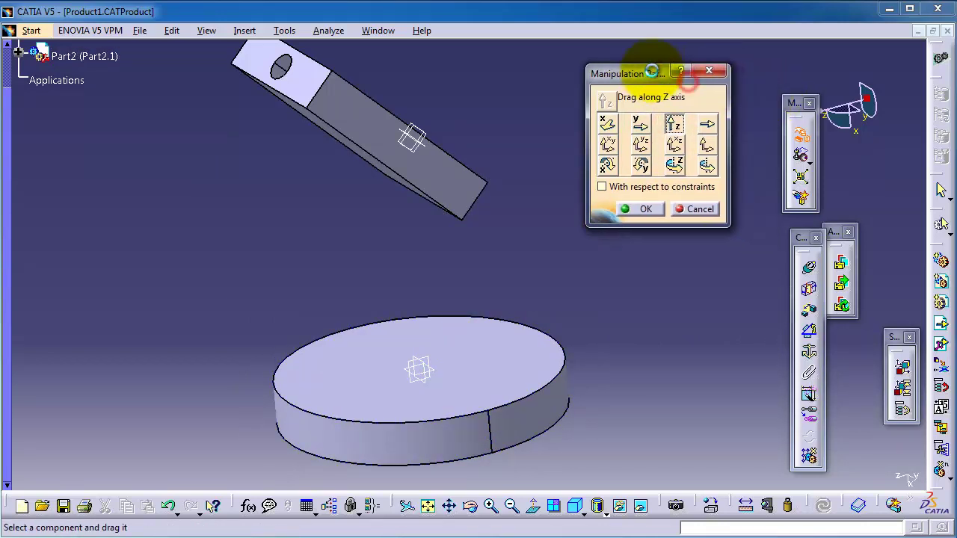
left_click_drag(791, 101, 754, 94)
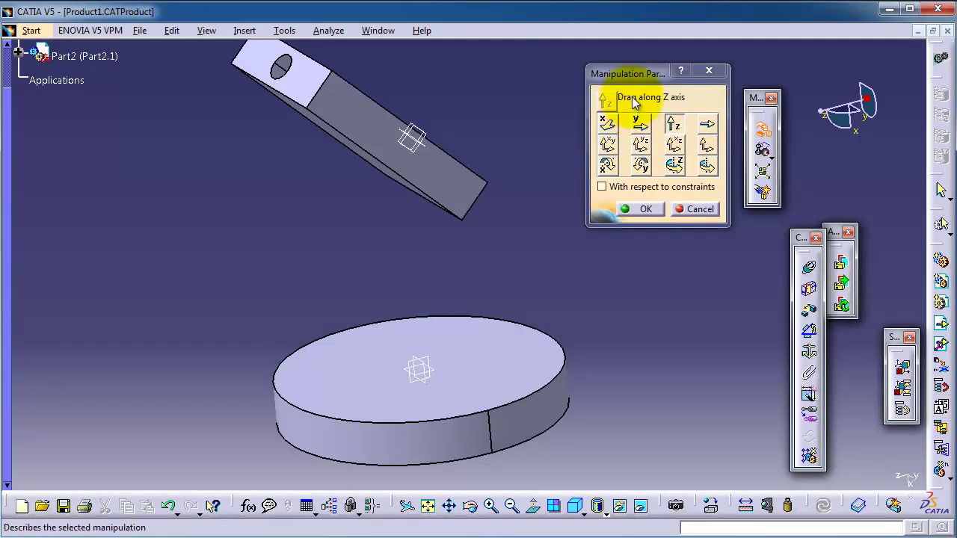
left_click_drag(472, 397, 520, 380)
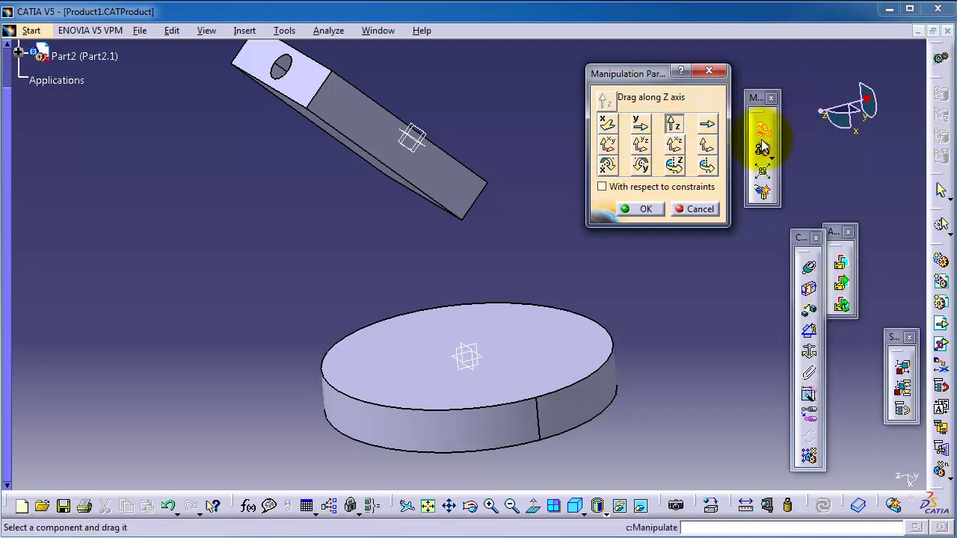
Drag the disc within the XY plane, then within the YZ plane
left_click(607, 146)
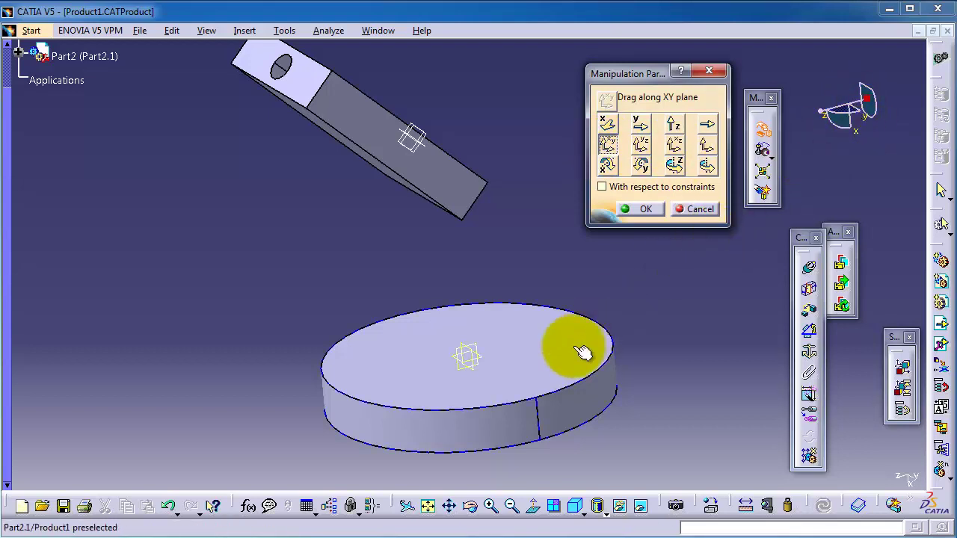
left_click_drag(581, 349, 568, 377)
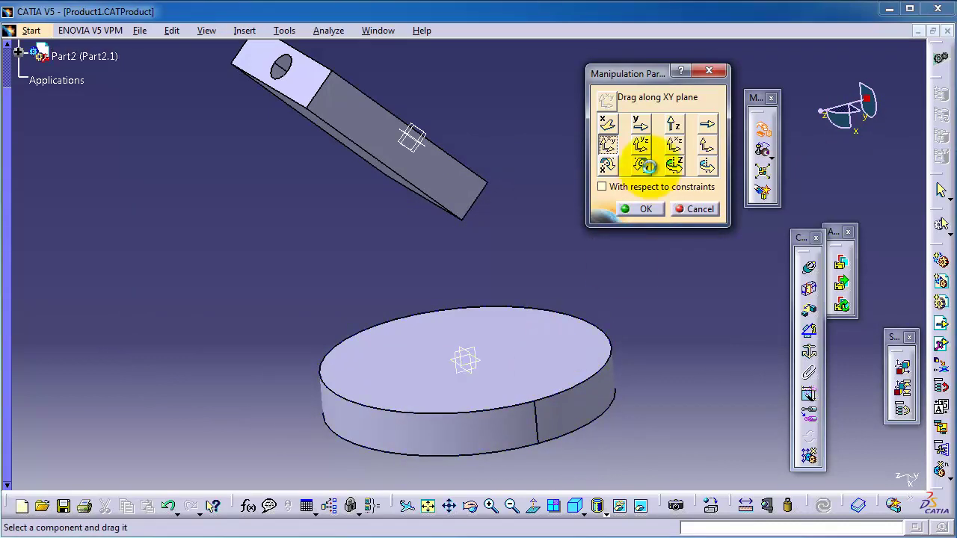
left_click(642, 145)
mouse_move(524, 401)
left_mouse_down()
mouse_move(335, 289)
mouse_move(531, 386)
mouse_move(273, 188)
mouse_move(483, 386)
mouse_move(459, 381)
mouse_move(577, 352)
mouse_move(536, 403)
left_mouse_up()
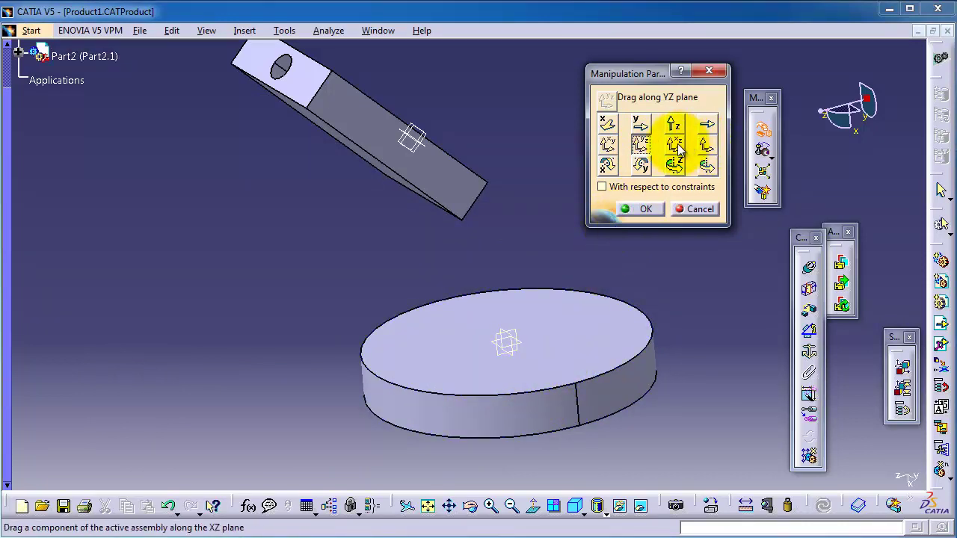
Slide the disc along a user-defined axis set on its edge, then select Drag along any plane
left_click(707, 126)
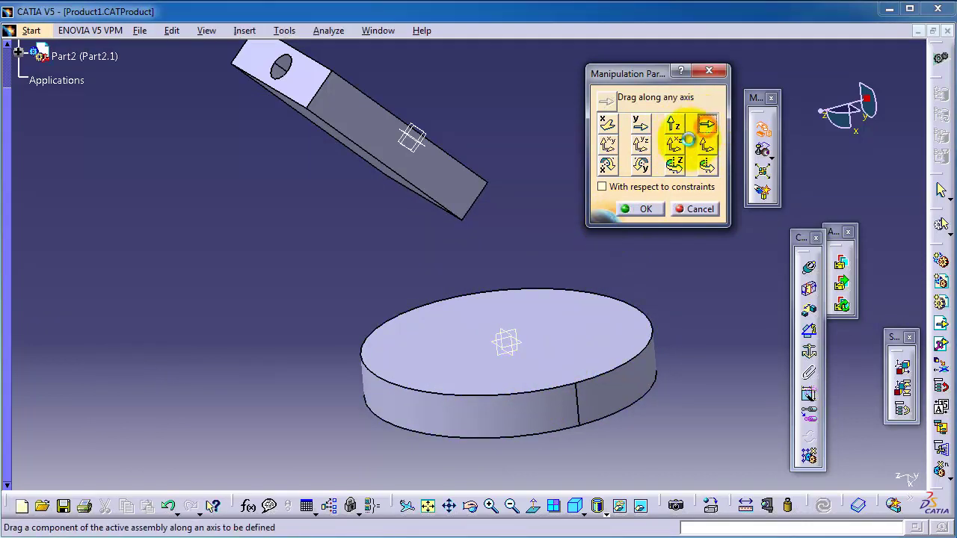
left_click(493, 352)
left_click(439, 359)
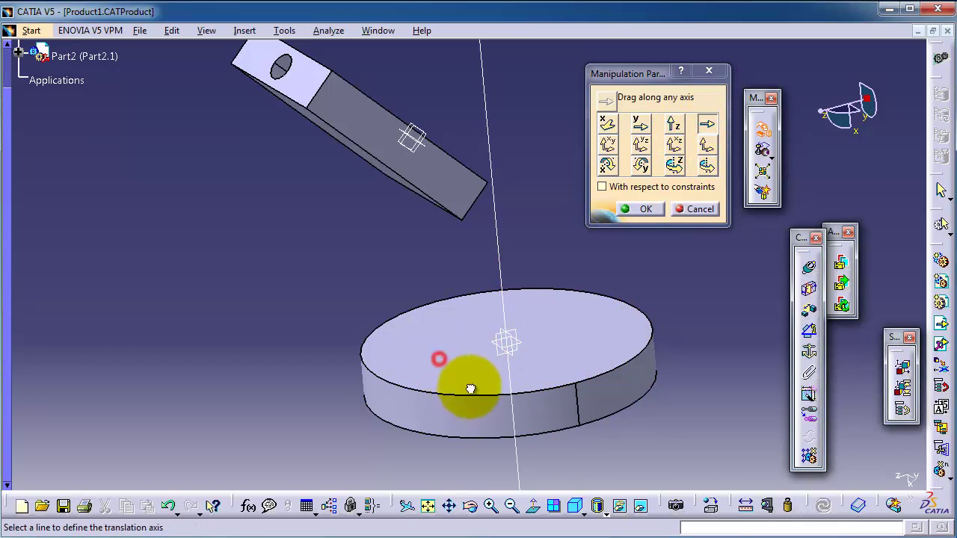
left_click(461, 397)
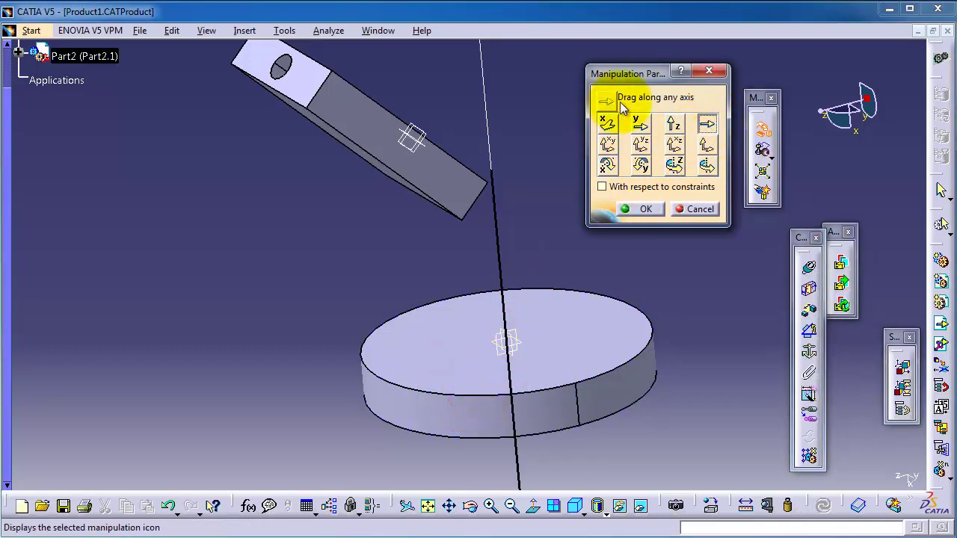
left_click(500, 262)
mouse_move(535, 367)
left_mouse_down()
mouse_move(521, 309)
mouse_move(519, 213)
mouse_move(537, 402)
mouse_move(543, 337)
mouse_move(530, 372)
mouse_move(525, 346)
left_mouse_up()
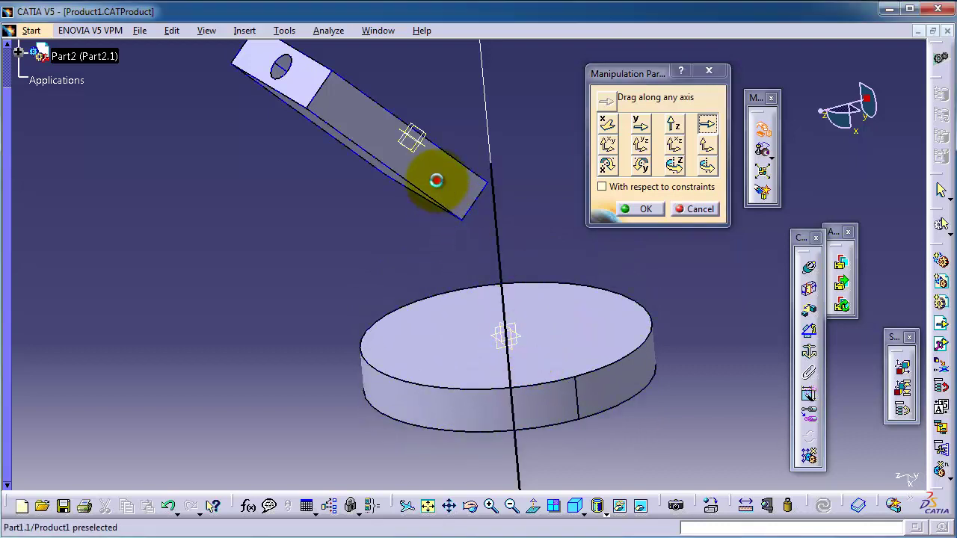
left_click_drag(473, 193, 492, 210)
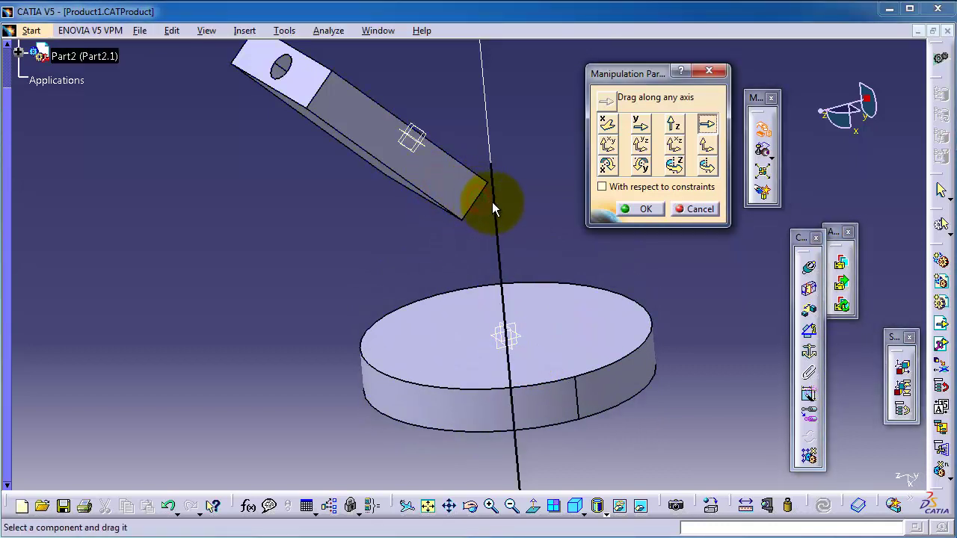
left_click(708, 146)
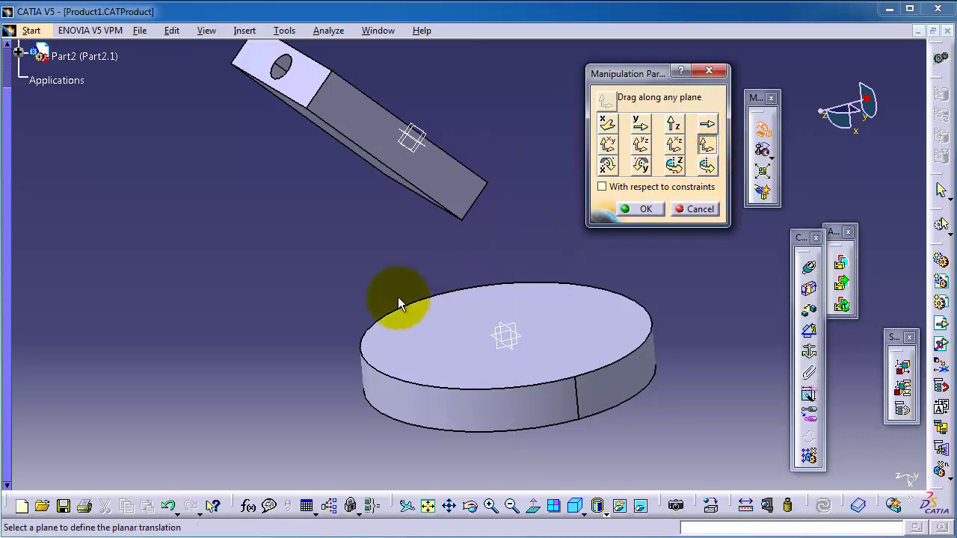
Orbit the view around the assembly and select Drag around X axis
middle_click_drag(306, 304, 369, 312)
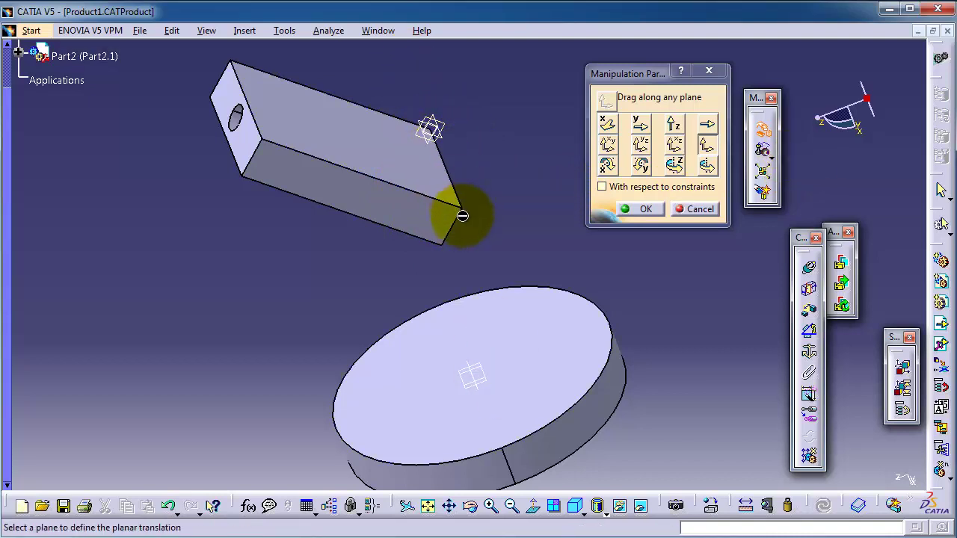
middle_click_drag(851, 150, 860, 166)
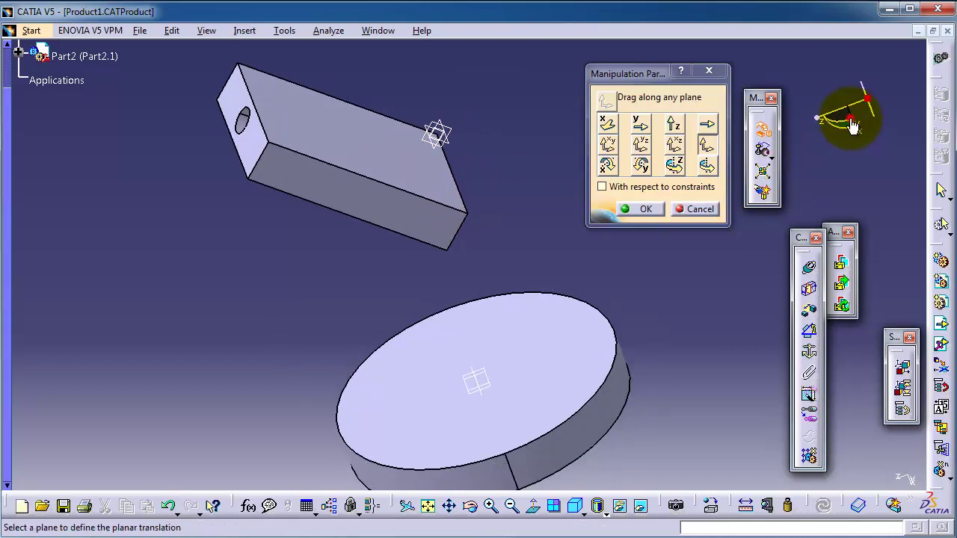
middle_click_drag(839, 157, 855, 171)
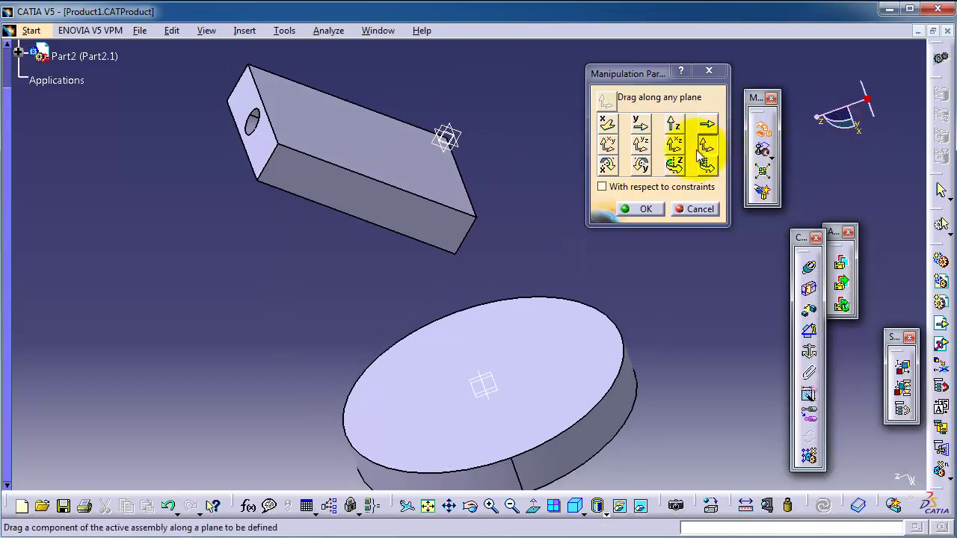
left_click(606, 125)
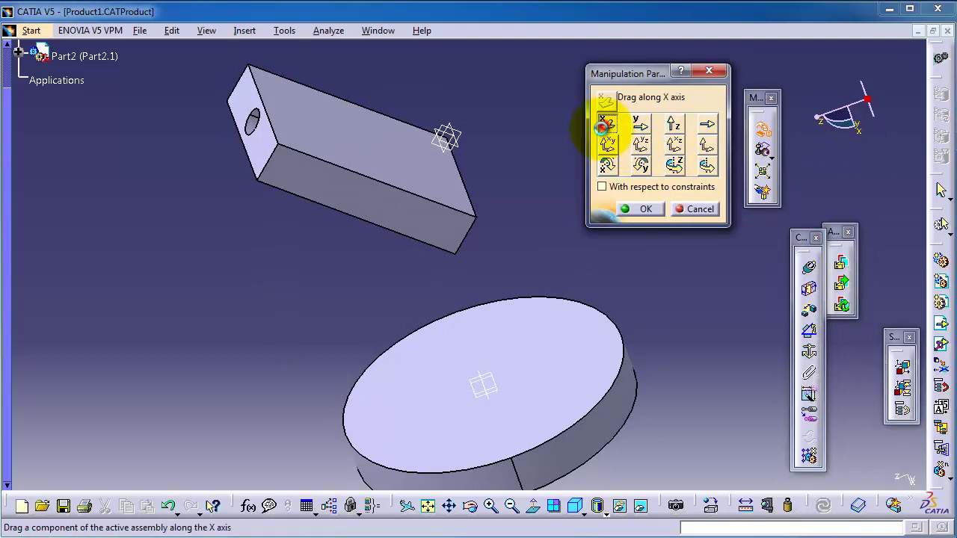
Rotate the block about the X and Y axes so its holed end points upward
left_click(607, 165)
left_click_drag(439, 199, 642, 142)
left_click(644, 166)
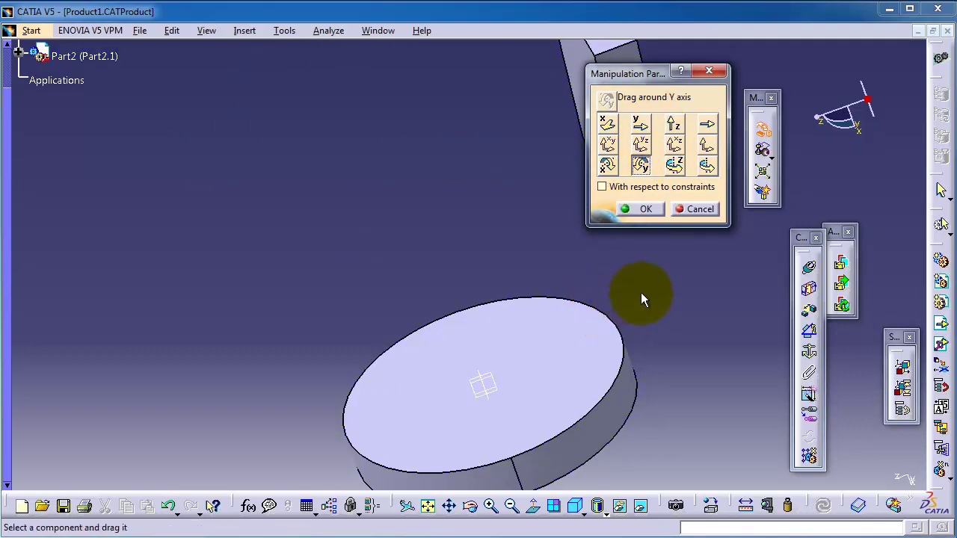
left_click_drag(653, 69, 808, 56)
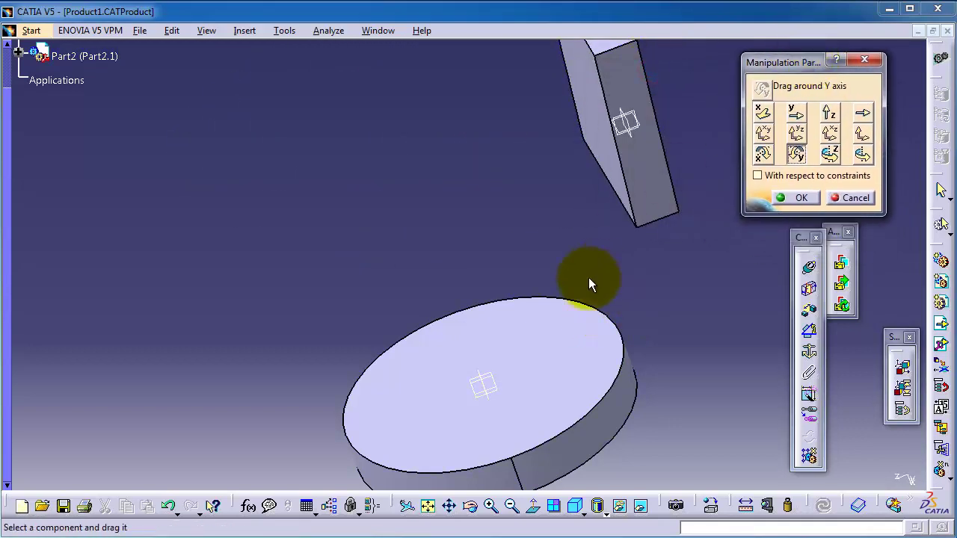
left_click_drag(600, 259, 511, 303)
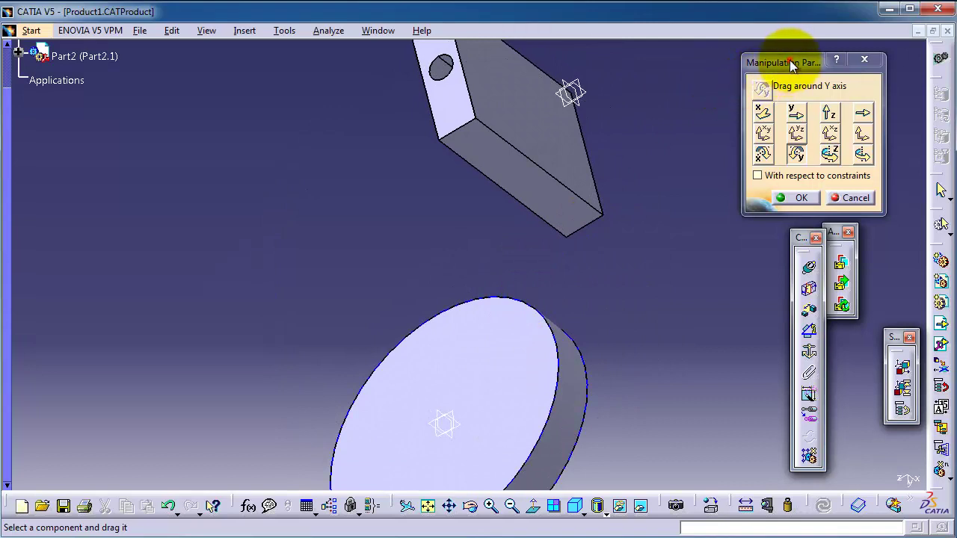
left_click_drag(791, 63, 688, 72)
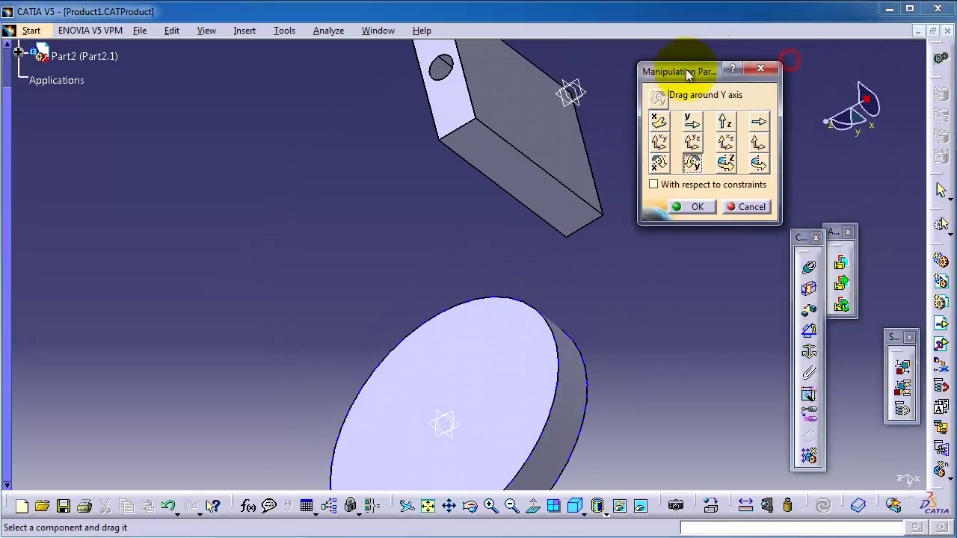
Lower the block along Z and slide it along Y onto the disc's top face
left_click(725, 122)
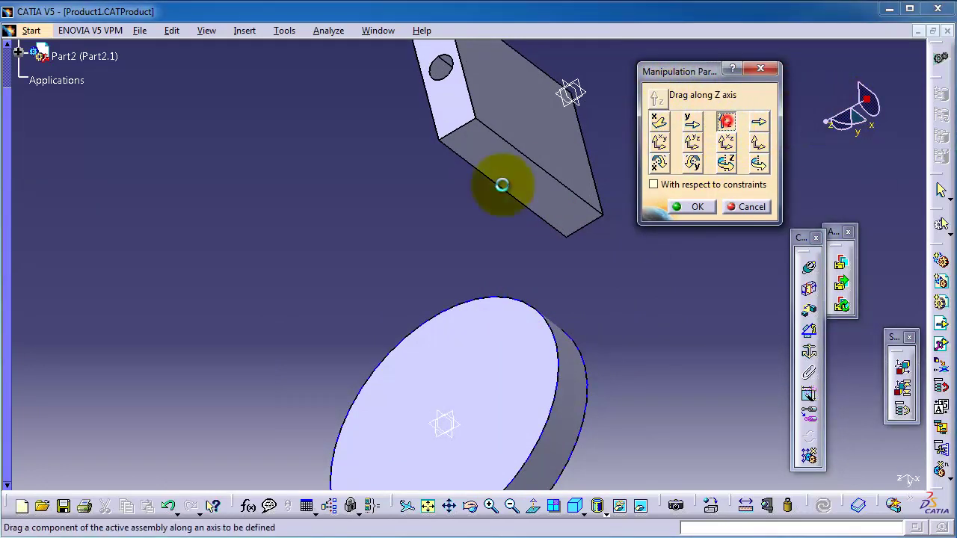
left_click_drag(513, 175, 318, 300)
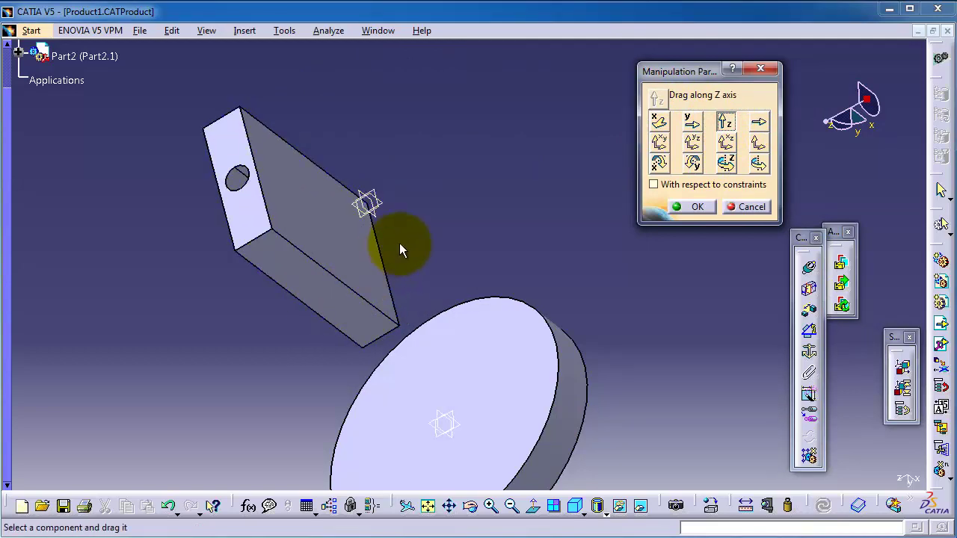
middle_click_drag(399, 243, 542, 347)
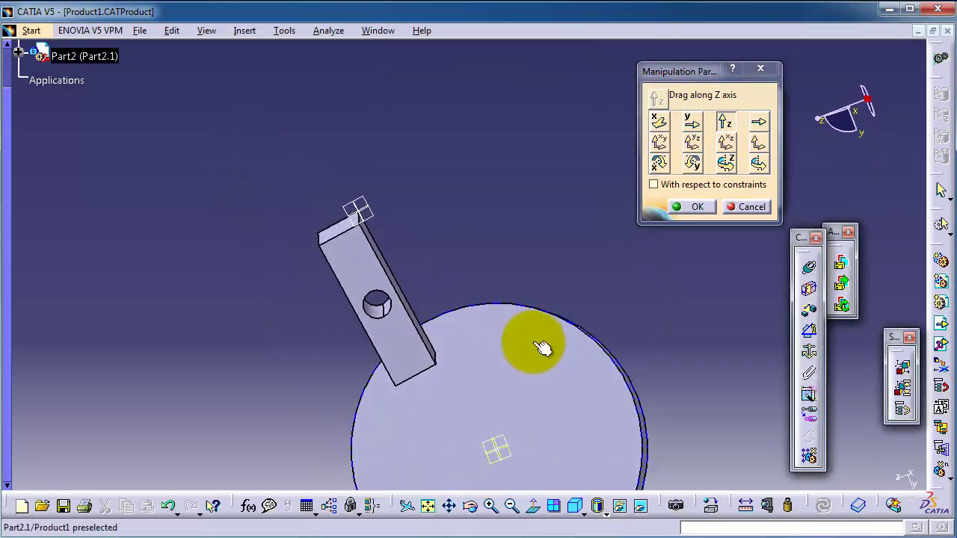
left_click(684, 124)
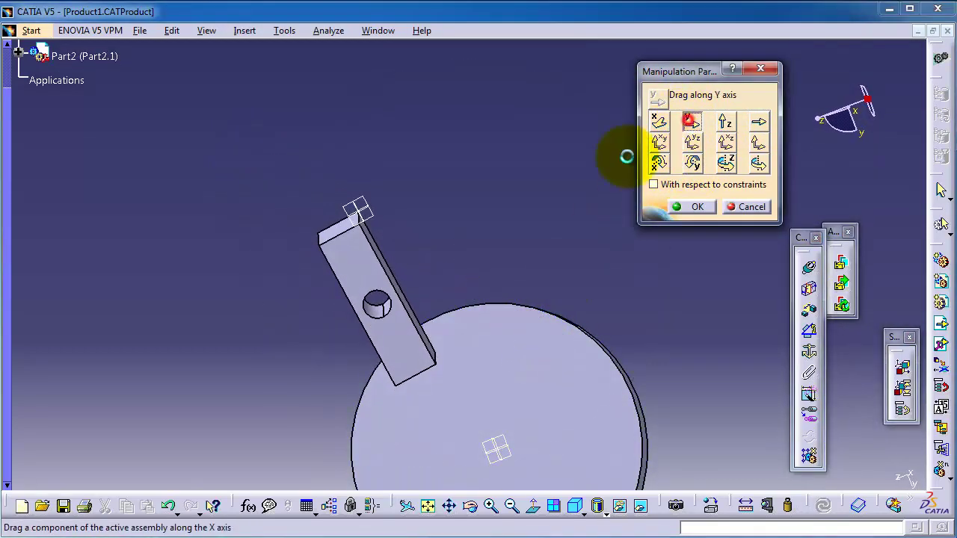
left_click_drag(391, 313, 493, 449)
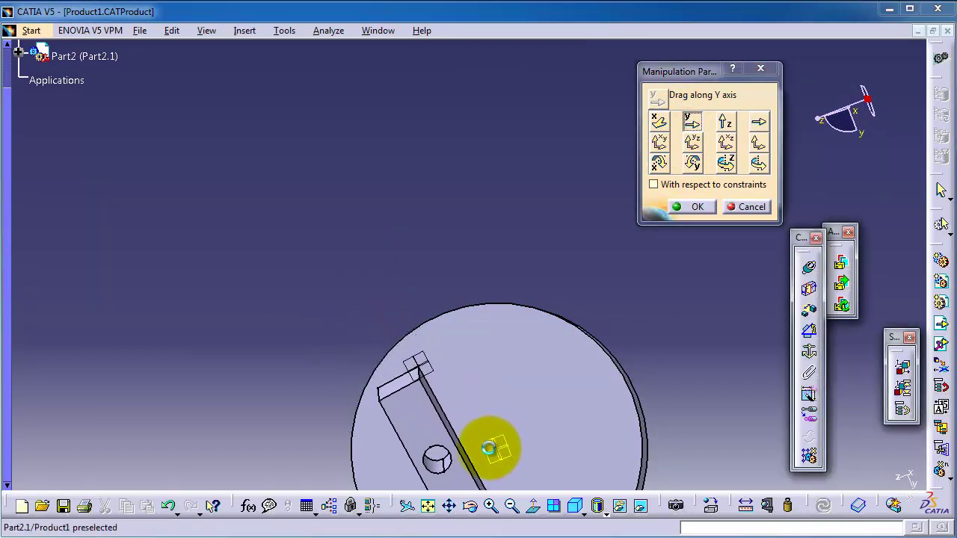
middle_click_drag(481, 418, 516, 223)
middle_click_drag(559, 322, 433, 205)
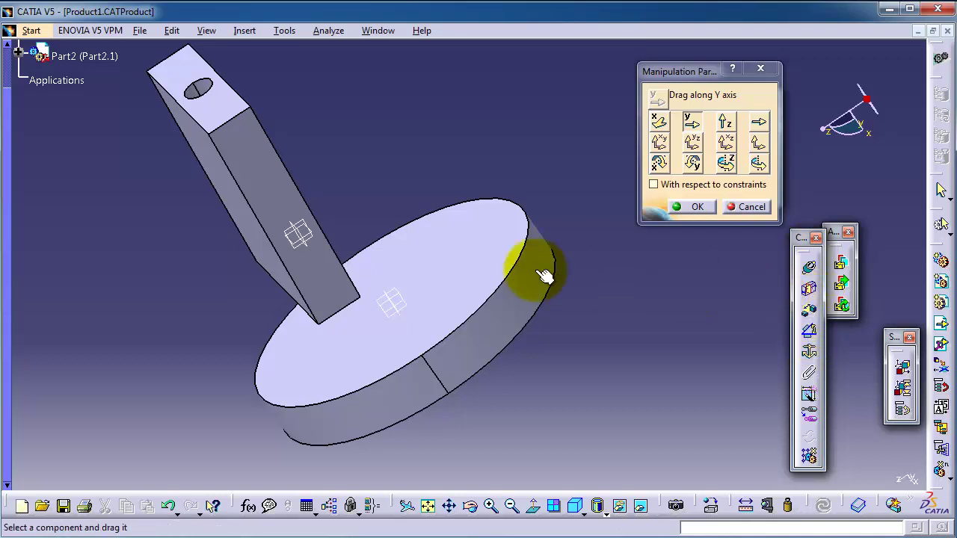
middle_click_drag(427, 164, 456, 198)
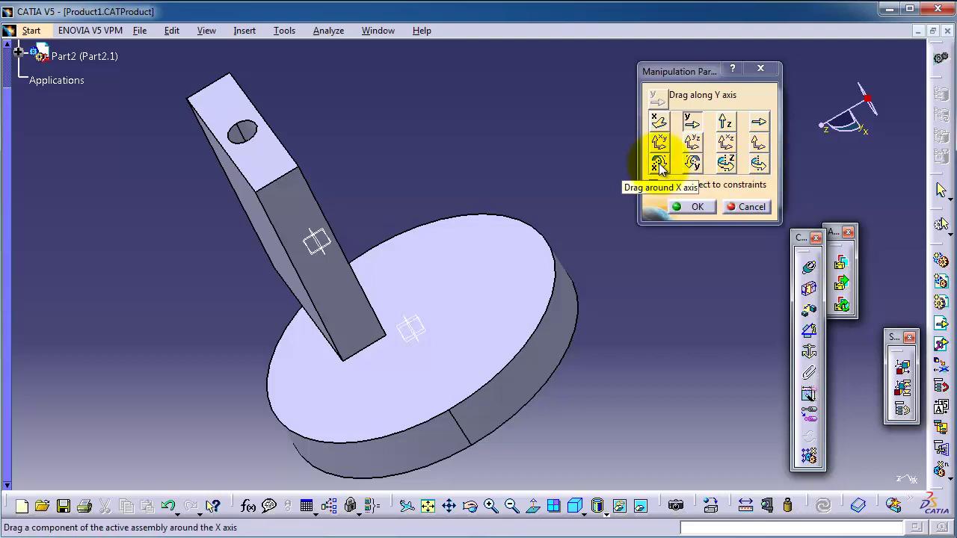
Rotate the block about a user-defined axis to stand more upright on the disc
left_click(758, 166)
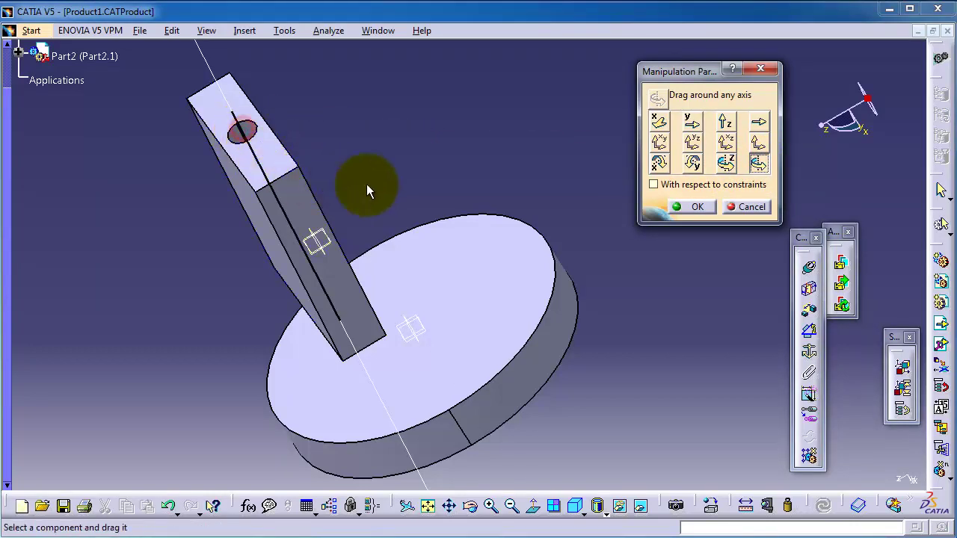
middle_click_drag(367, 189, 464, 243)
left_click_drag(434, 321, 368, 274)
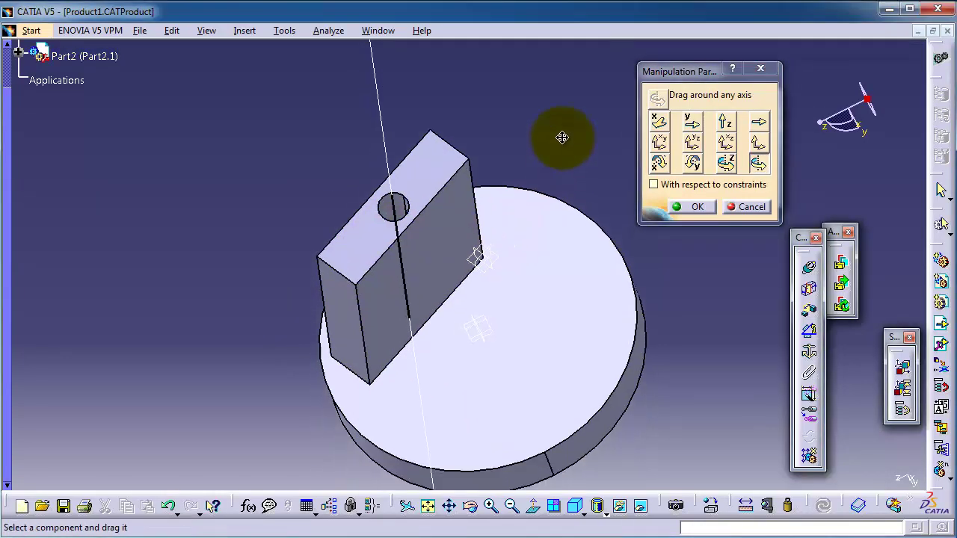
middle_click_drag(563, 137, 561, 120)
left_click(760, 164)
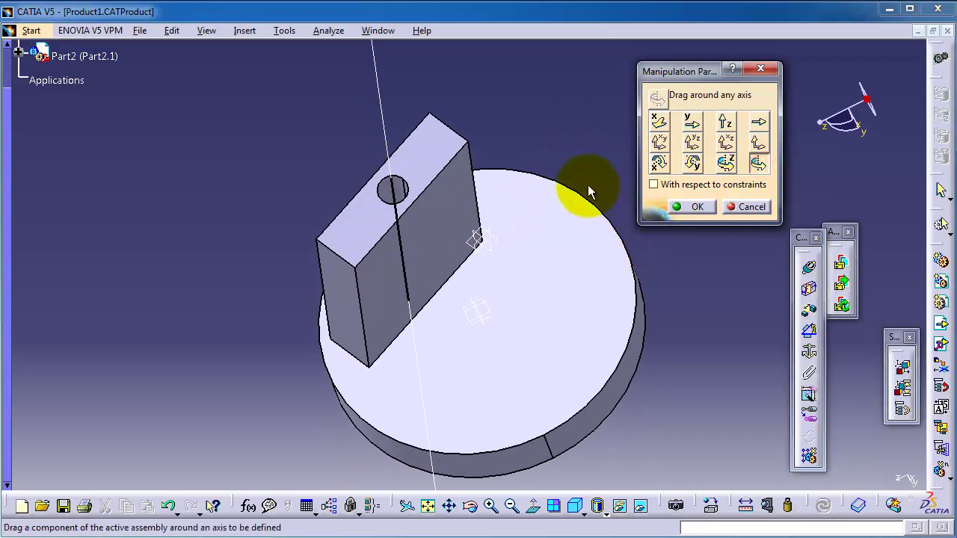
left_click_drag(588, 187, 523, 103)
middle_click_drag(417, 271, 540, 301)
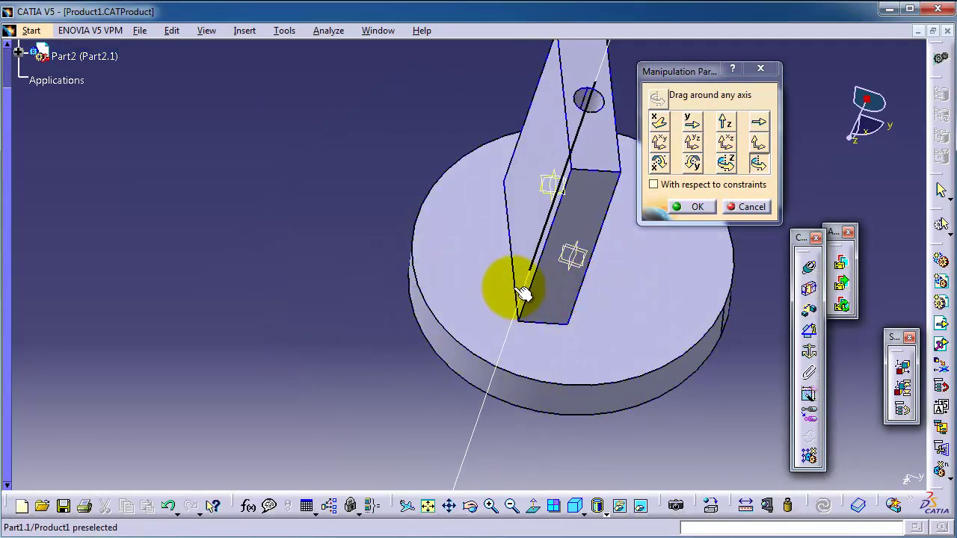
Switch manipulation to 'Drag around any axis' using the block's lower edge as the axis
left_click(513, 288)
left_click(314, 232)
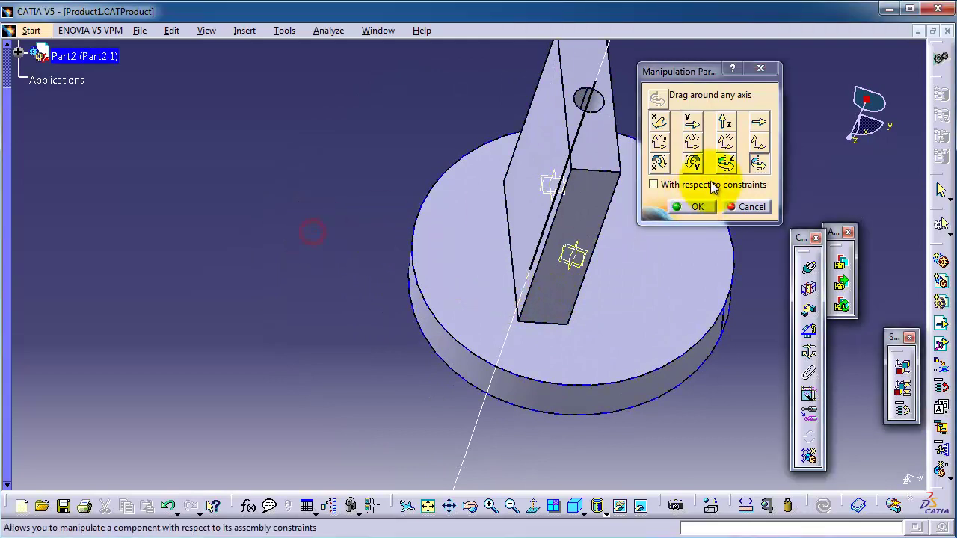
left_click(727, 164)
left_click(760, 167)
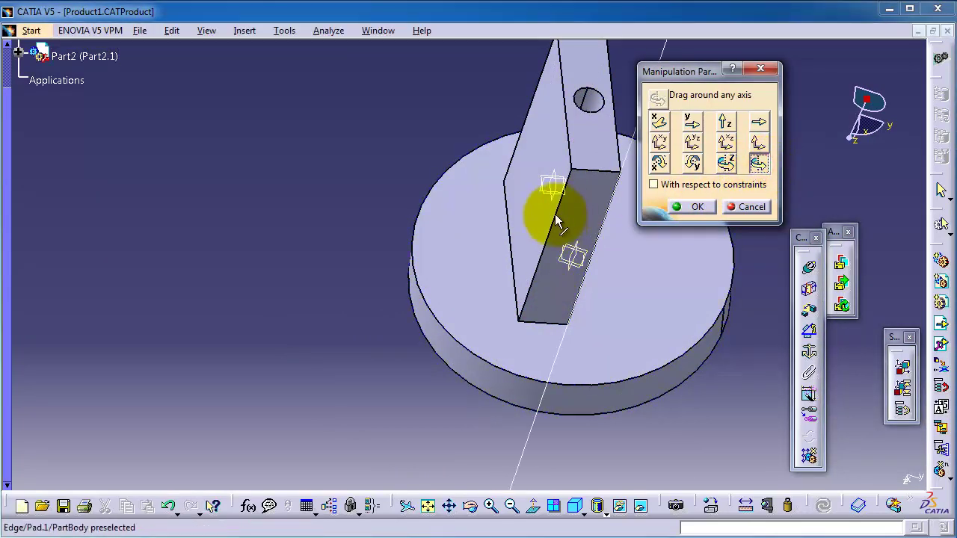
left_click(511, 260)
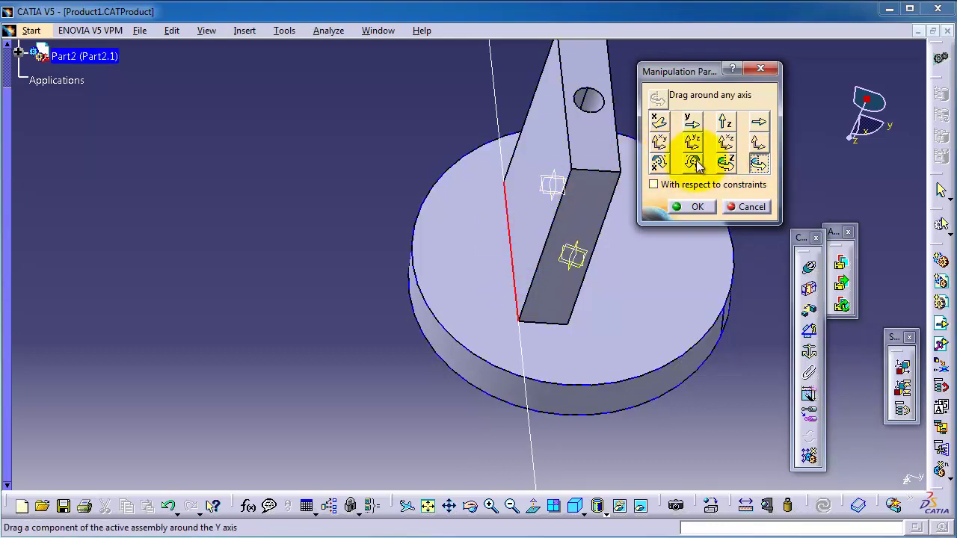
Rotate the block about its lower edge until it stands upright on the disc, then confirm
left_click_drag(593, 171, 526, 259)
middle_click_drag(622, 301, 646, 316)
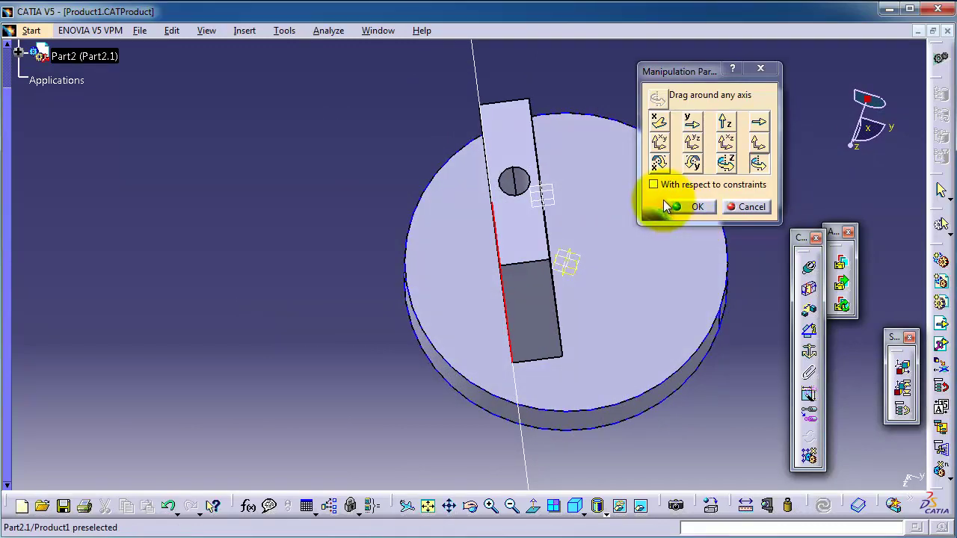
left_click(686, 208)
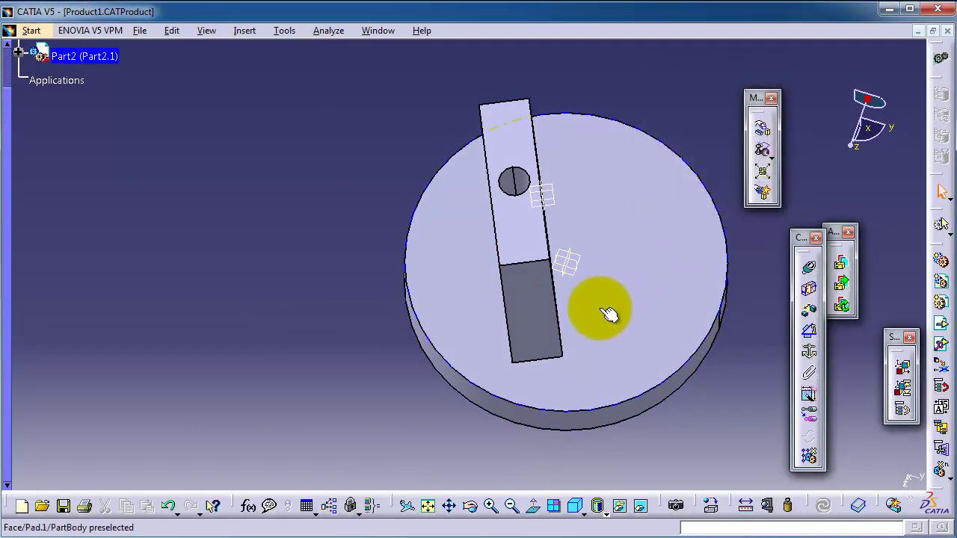